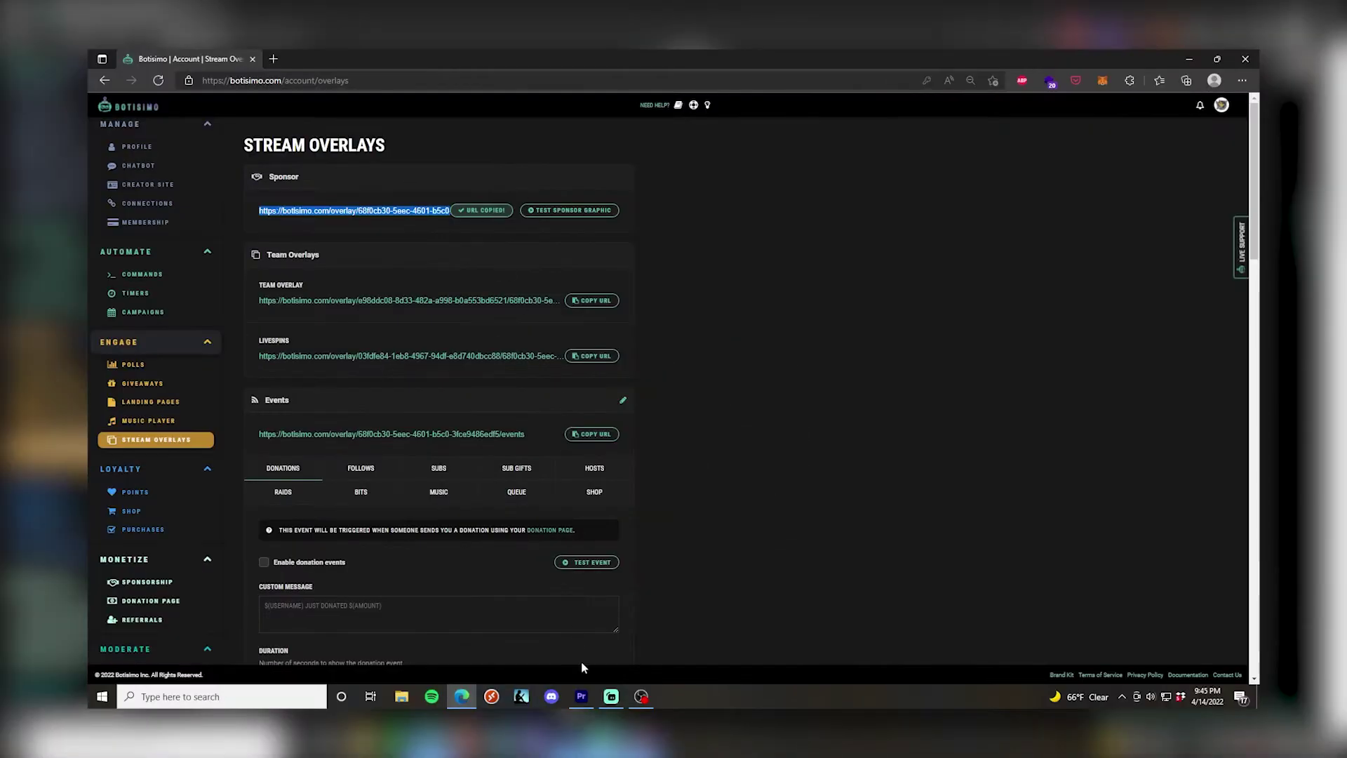
Add a Browser Source named 'Sponsor Overlay' whose URL is the pasted Botisimo sponsor overlay link.
{"action": "left_click", "coordinate": [611, 696]}
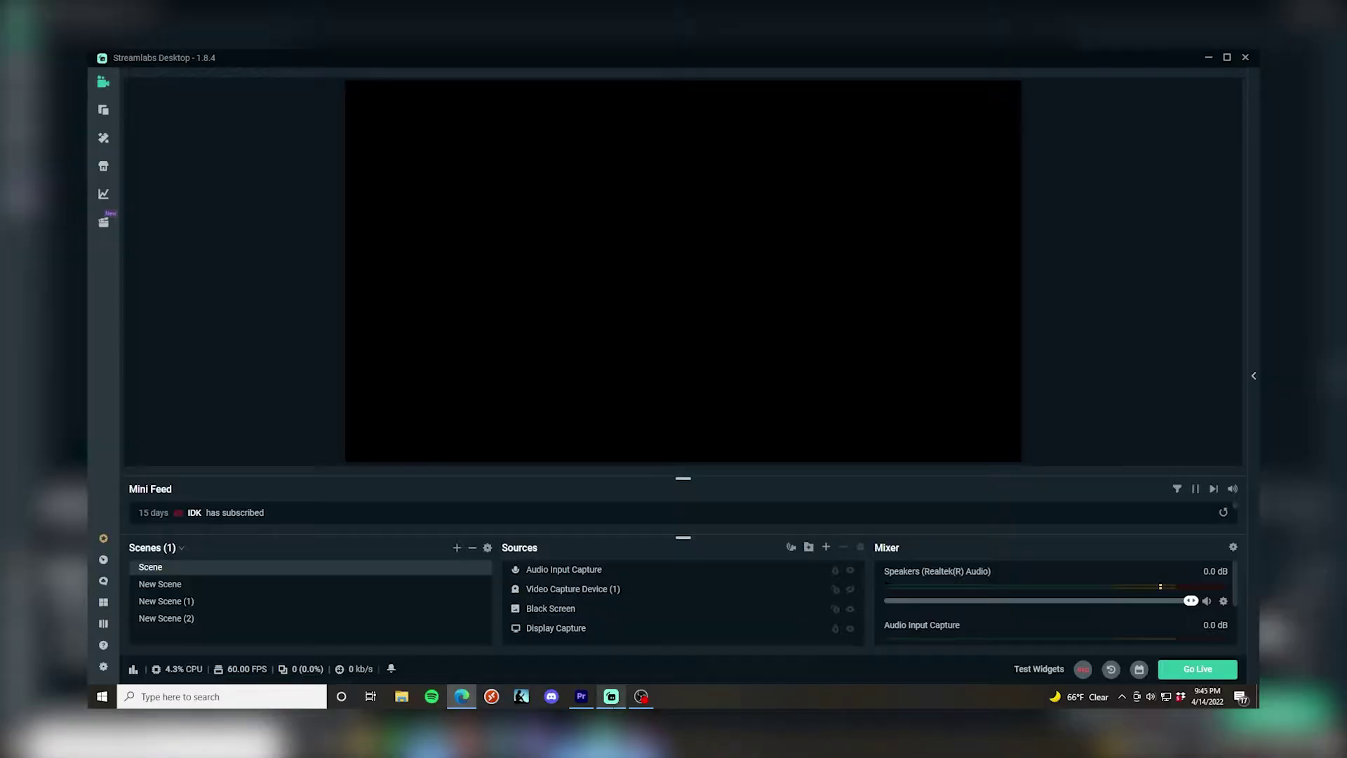
{"action": "left_click", "coordinate": [827, 549]}
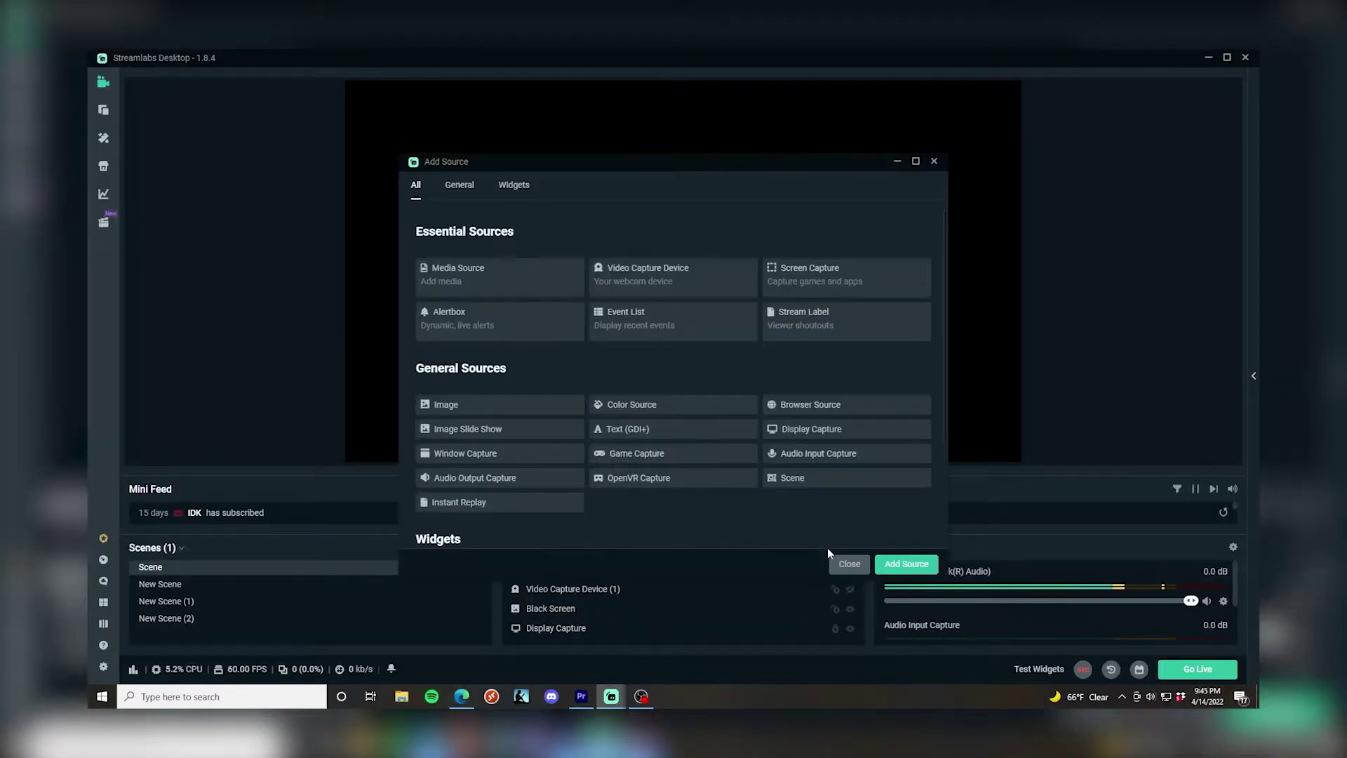
{"action": "left_click", "coordinate": [807, 407]}
{"action": "left_click", "coordinate": [906, 563]}
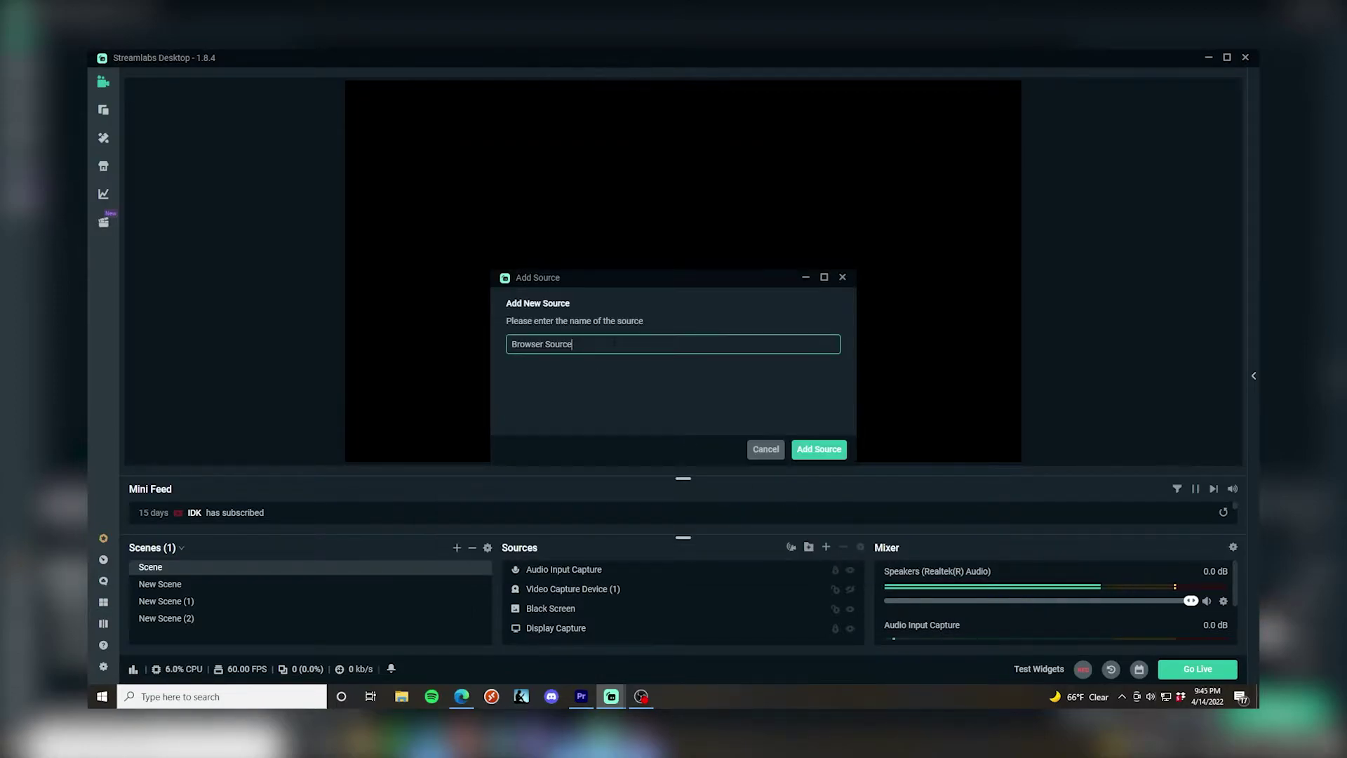
{"action": "key", "text": "ctrl+a"}
{"action": "type", "text": "Sponsor O"}
{"action": "type", "text": "verlay"}
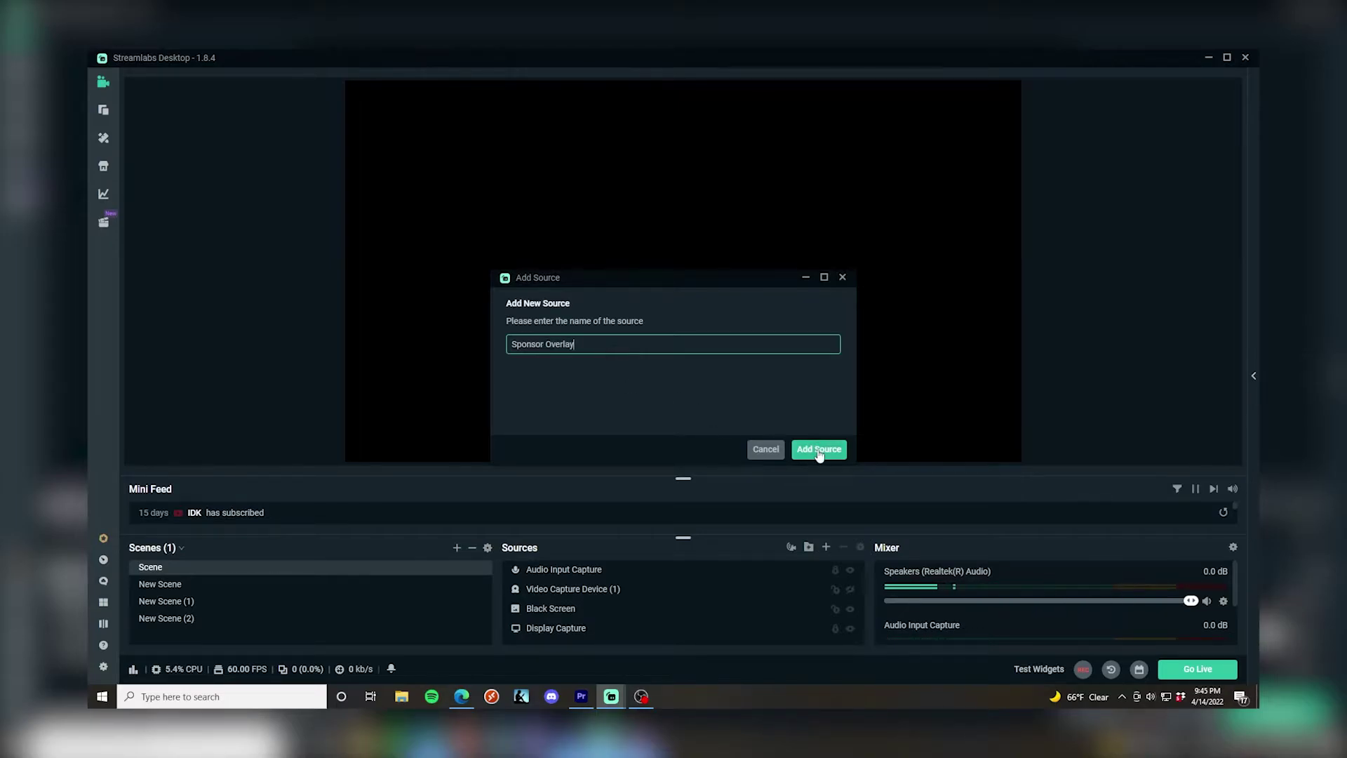
{"action": "left_click", "coordinate": [818, 449]}
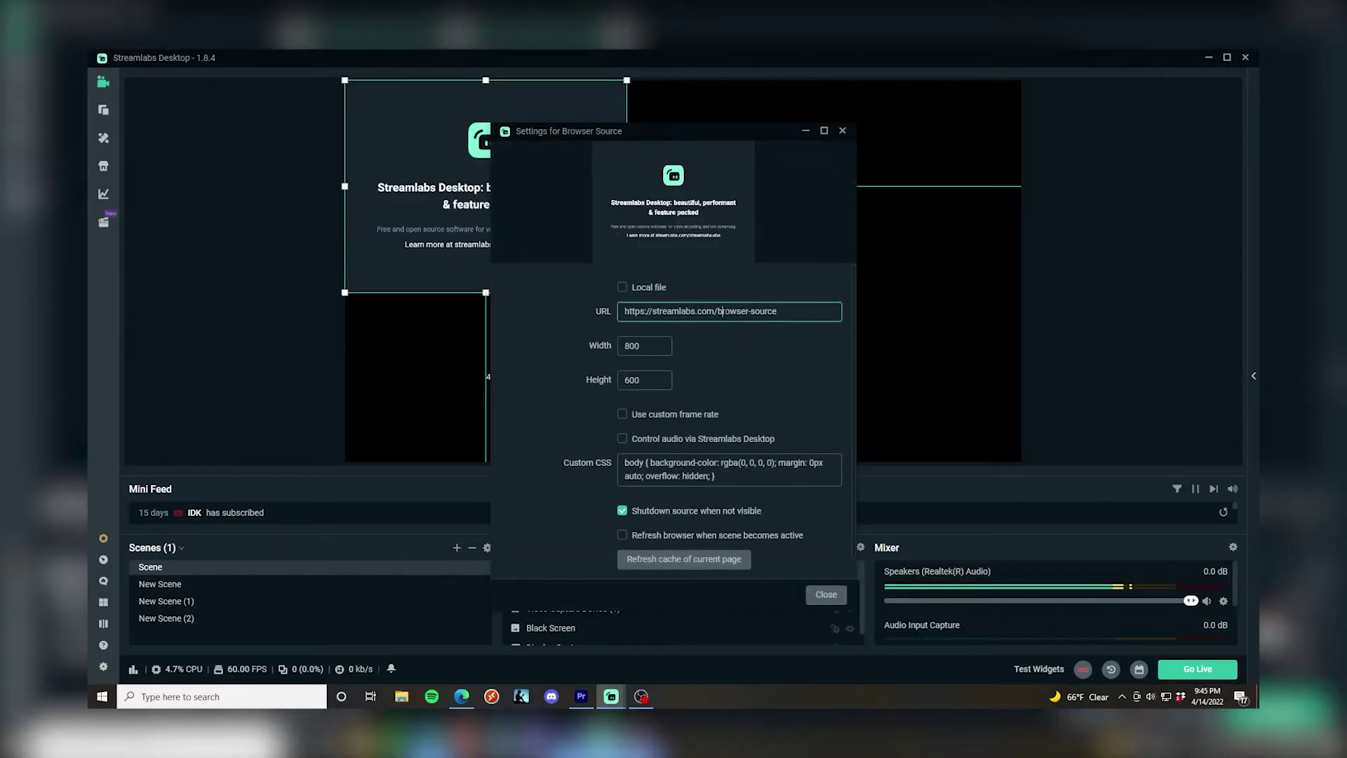
{"action": "key", "text": "ctrl+a"}
{"action": "key", "text": "ctrl+v"}
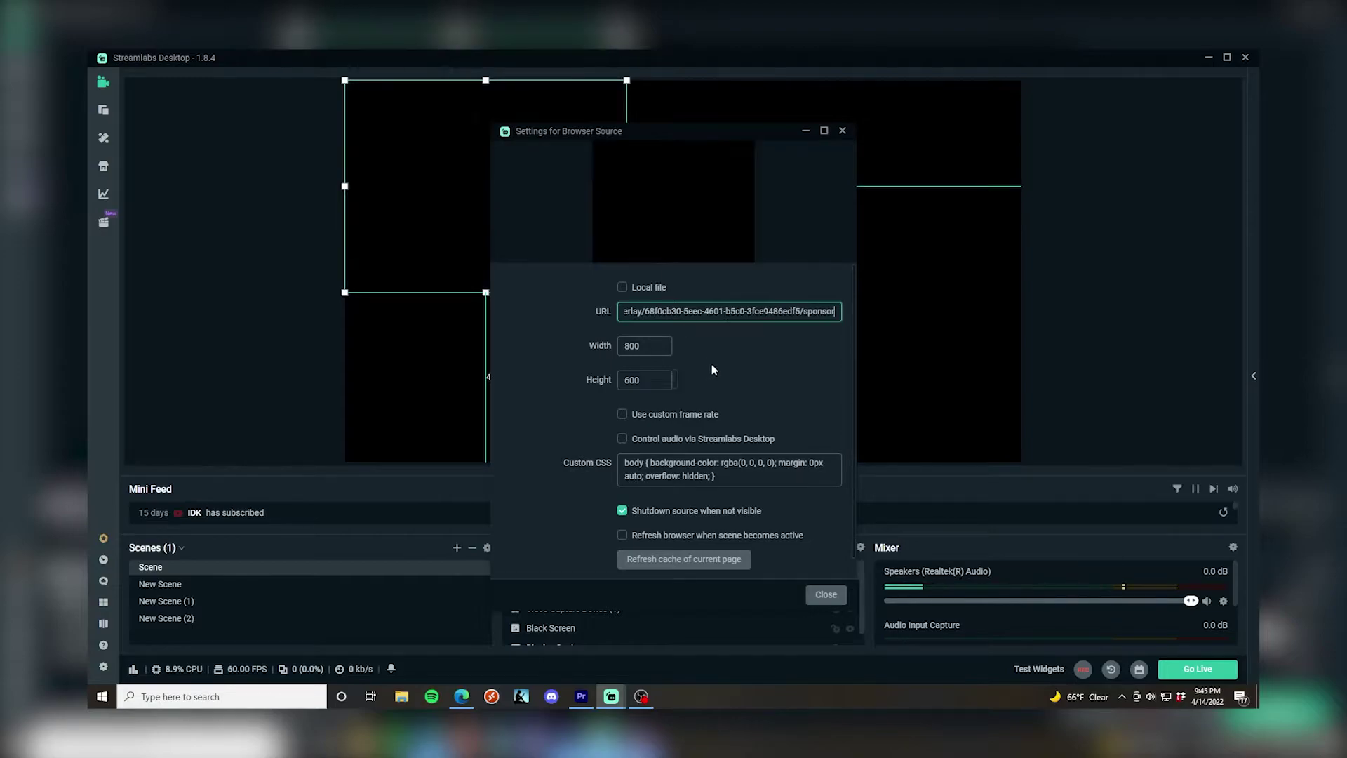
{"action": "left_click", "coordinate": [826, 594]}
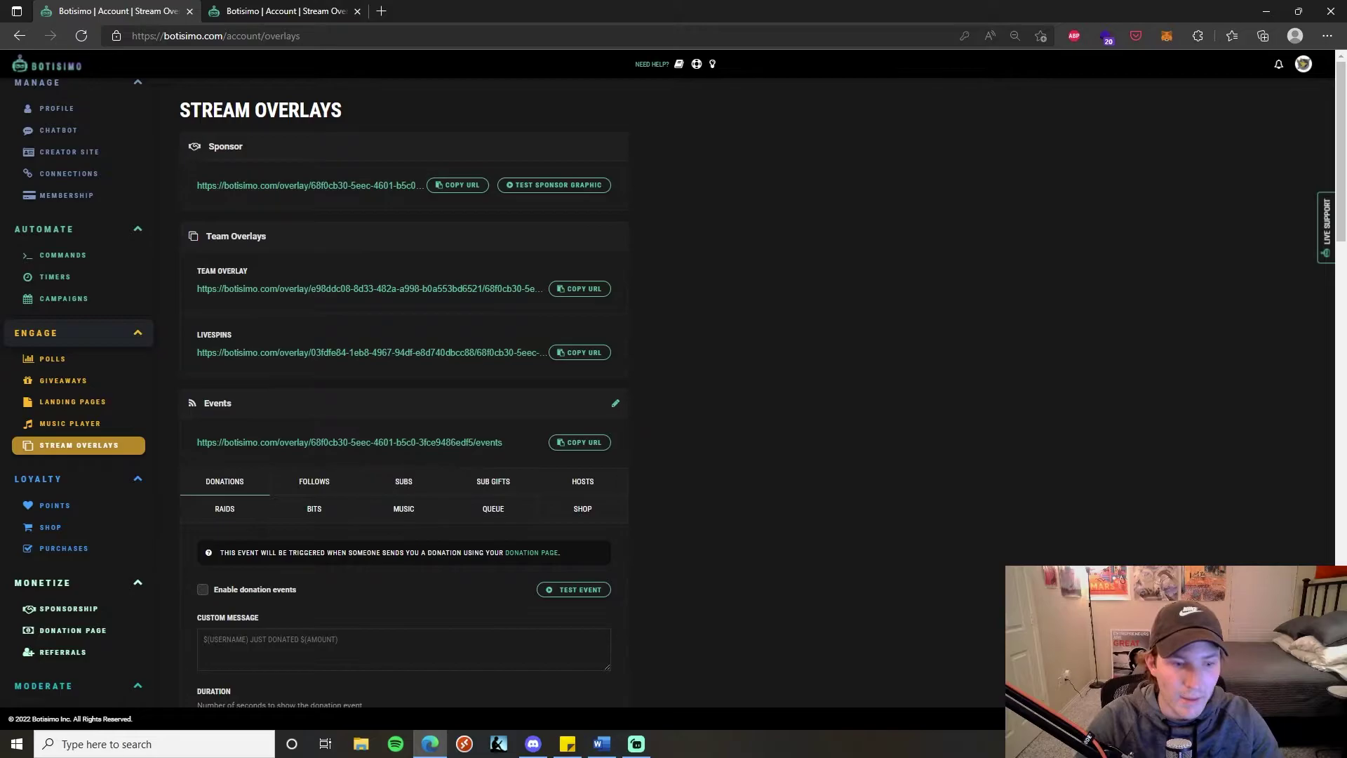
{"action": "scroll", "coordinate": [422, 320], "scroll_direction": "down", "scroll_amount": 4}
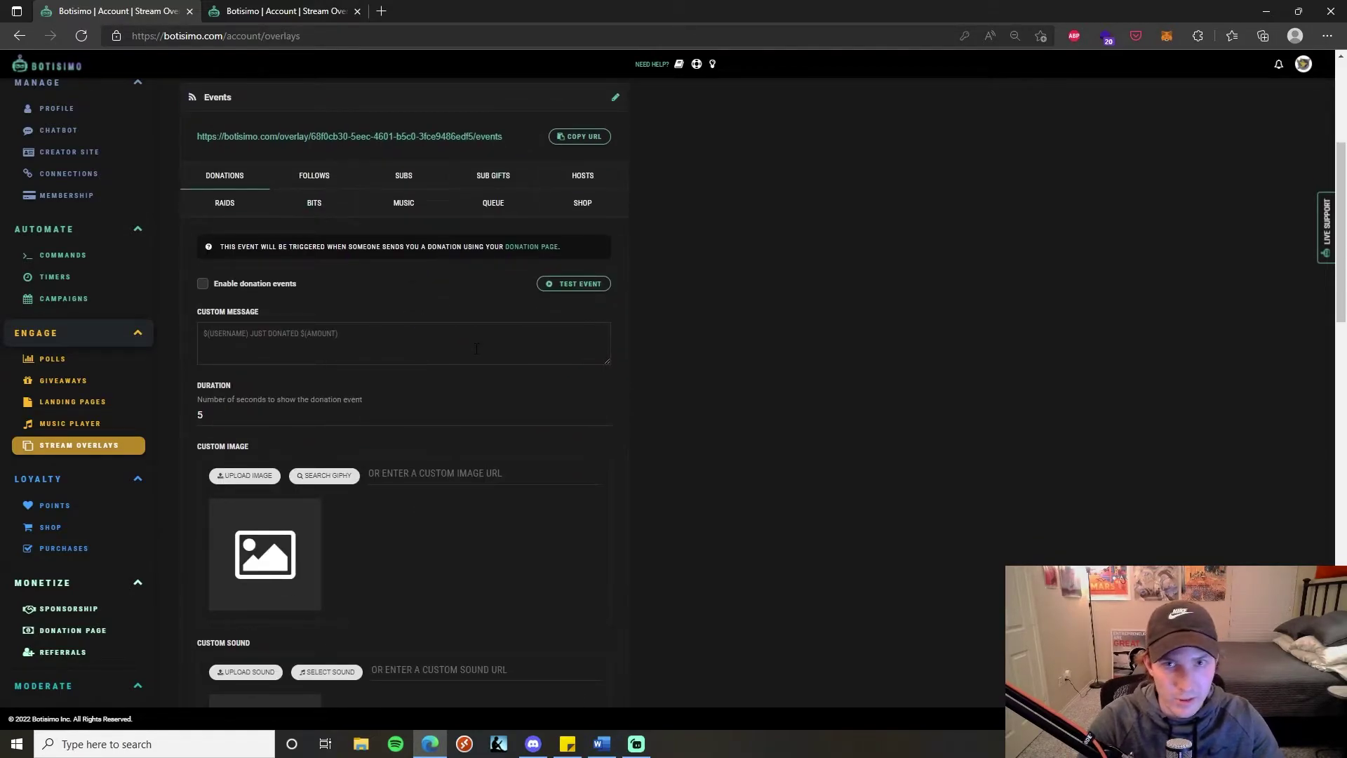
{"action": "scroll", "coordinate": [477, 349], "scroll_direction": "down", "scroll_amount": 1}
{"action": "scroll", "coordinate": [436, 349], "scroll_direction": "down", "scroll_amount": 2}
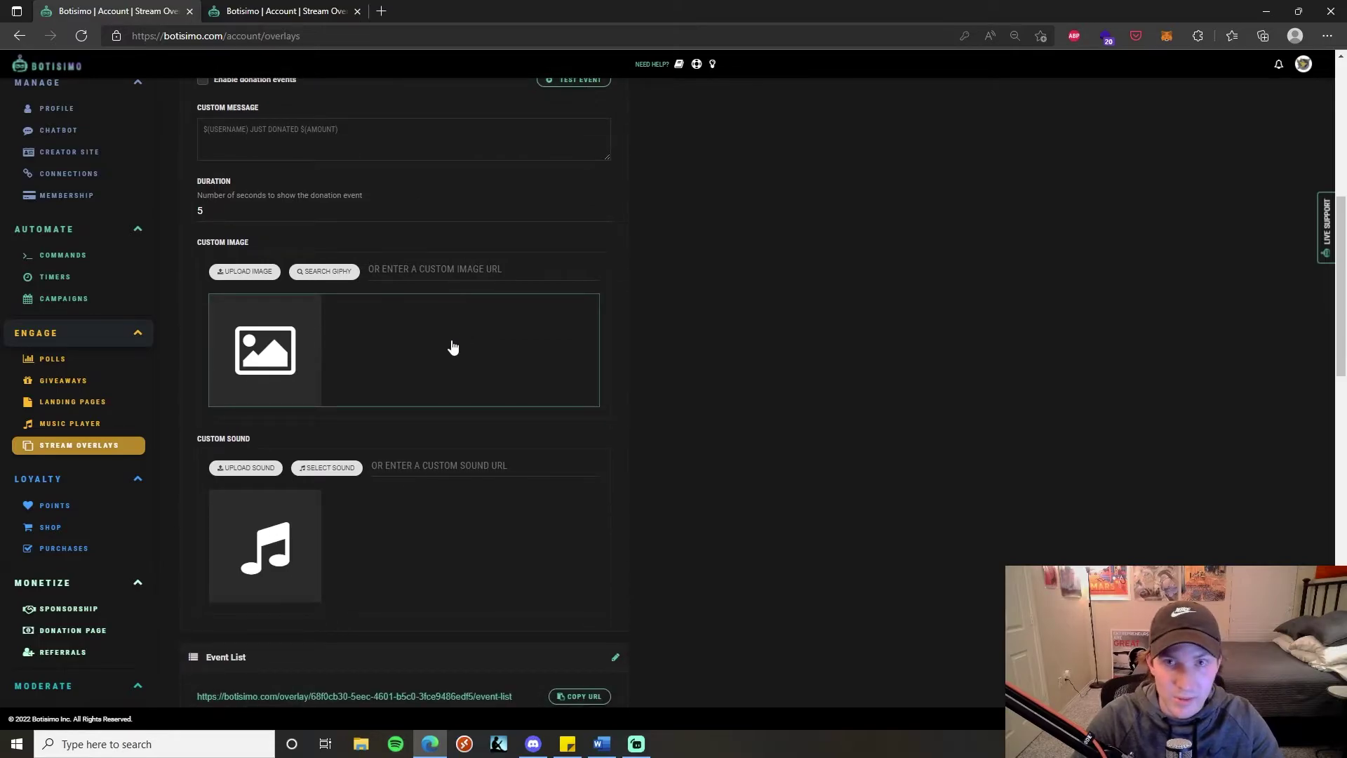
{"action": "scroll", "coordinate": [449, 349], "scroll_direction": "up", "scroll_amount": 4}
{"action": "scroll", "coordinate": [456, 349], "scroll_direction": "up", "scroll_amount": 3}
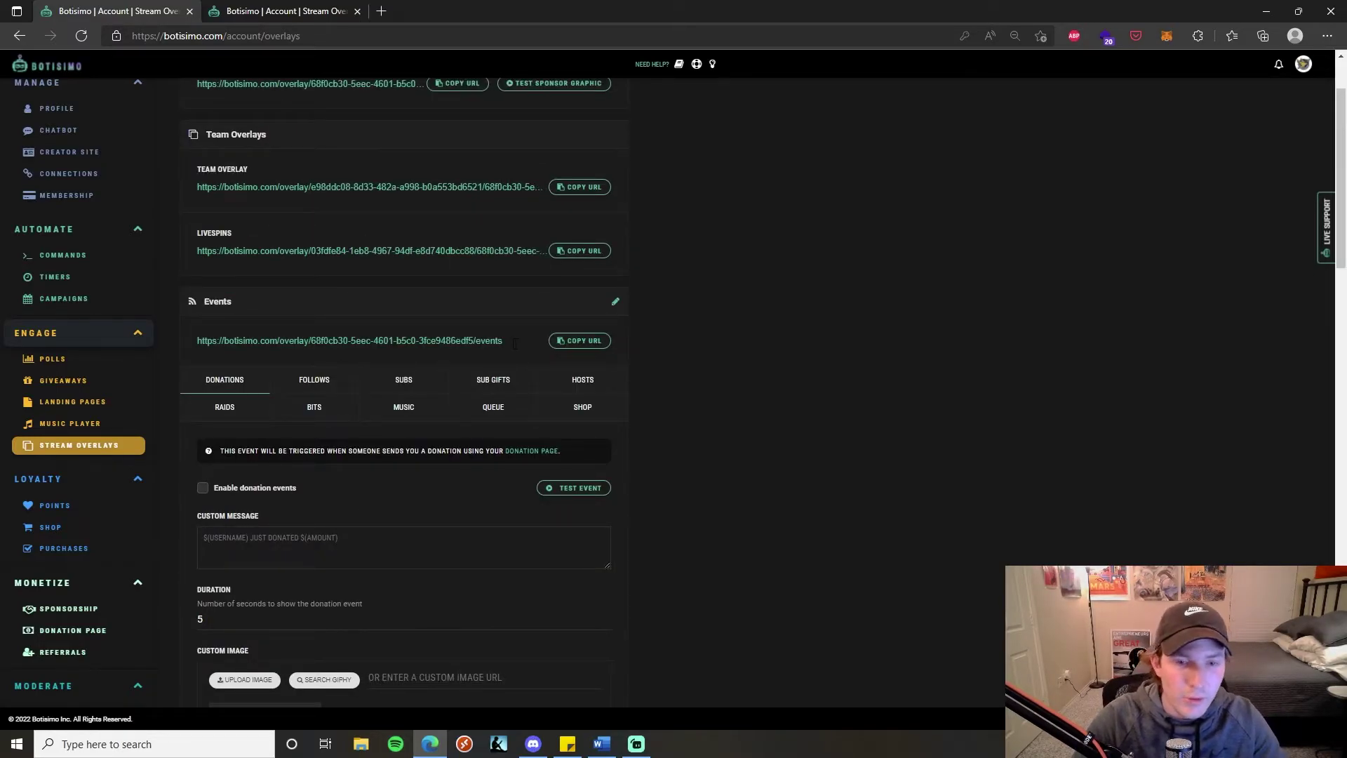
{"action": "scroll", "coordinate": [512, 342], "scroll_direction": "up", "scroll_amount": 2}
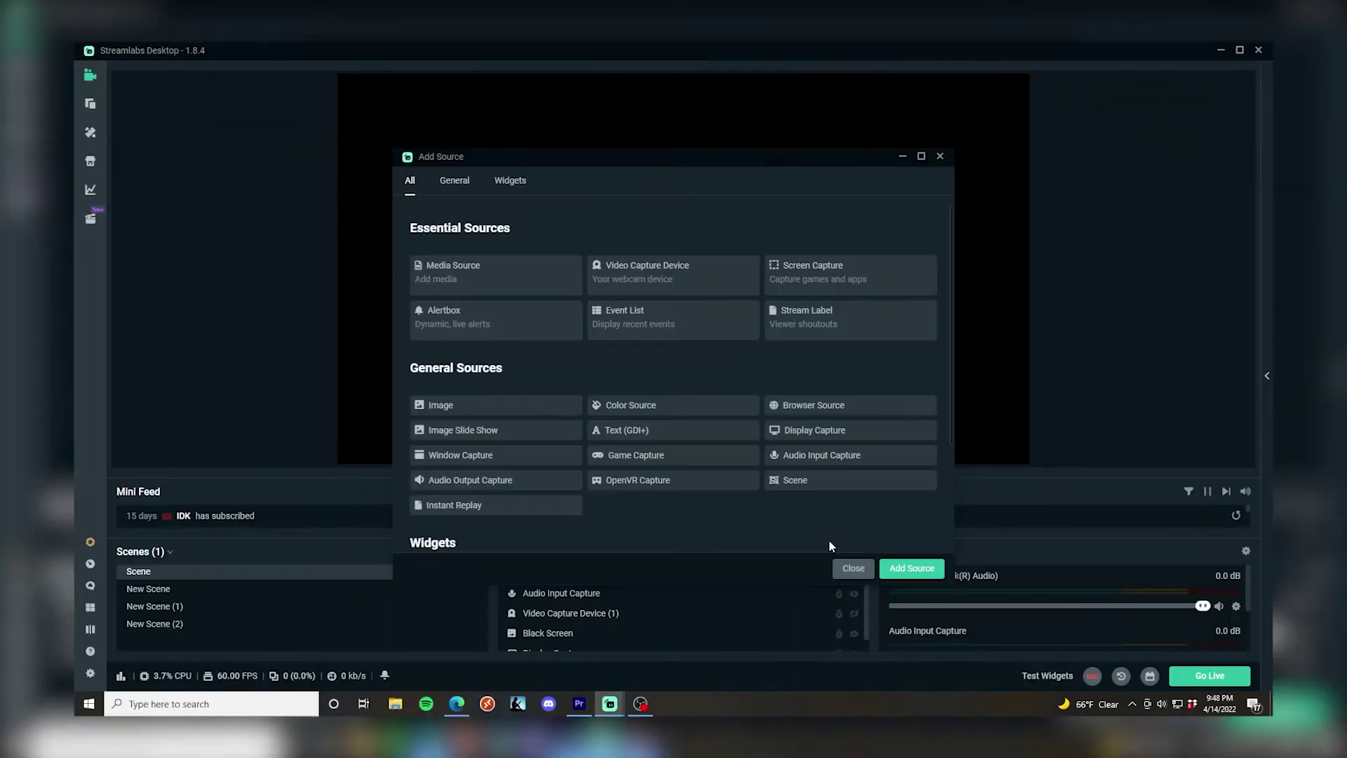
Add an 'Event Overlay' Browser Source with the pasted Botisimo events overlay URL.
{"action": "left_click", "coordinate": [814, 405]}
{"action": "left_click", "coordinate": [911, 568]}
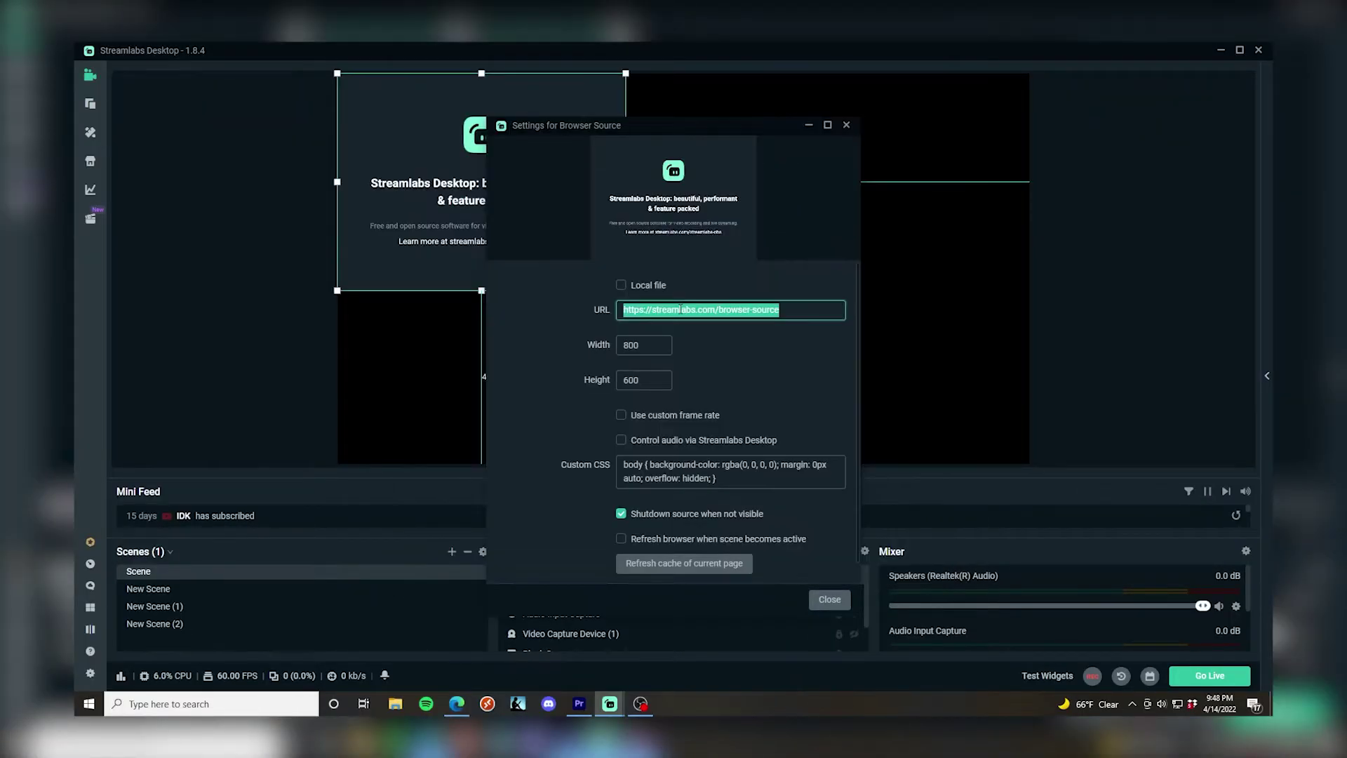
{"action": "key", "text": "ctrl+v"}
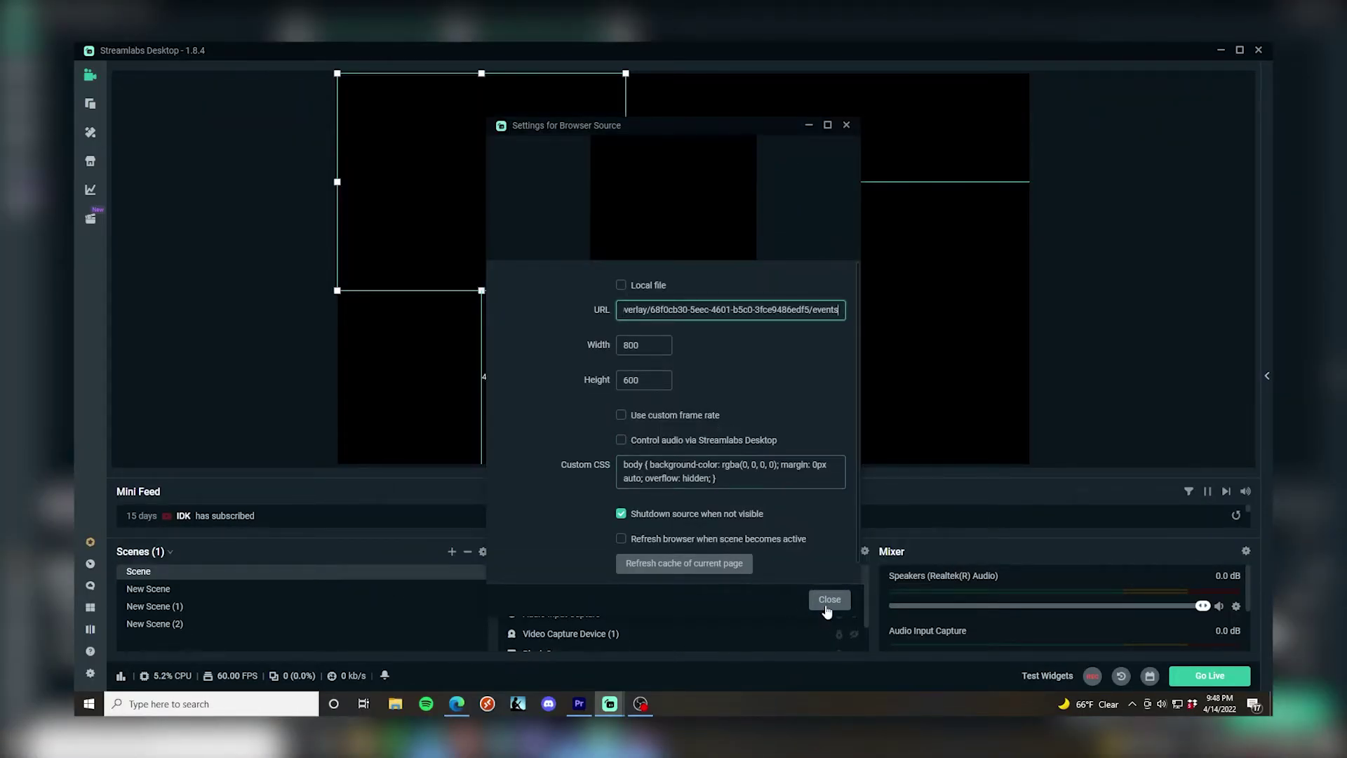
{"action": "left_click", "coordinate": [828, 600]}
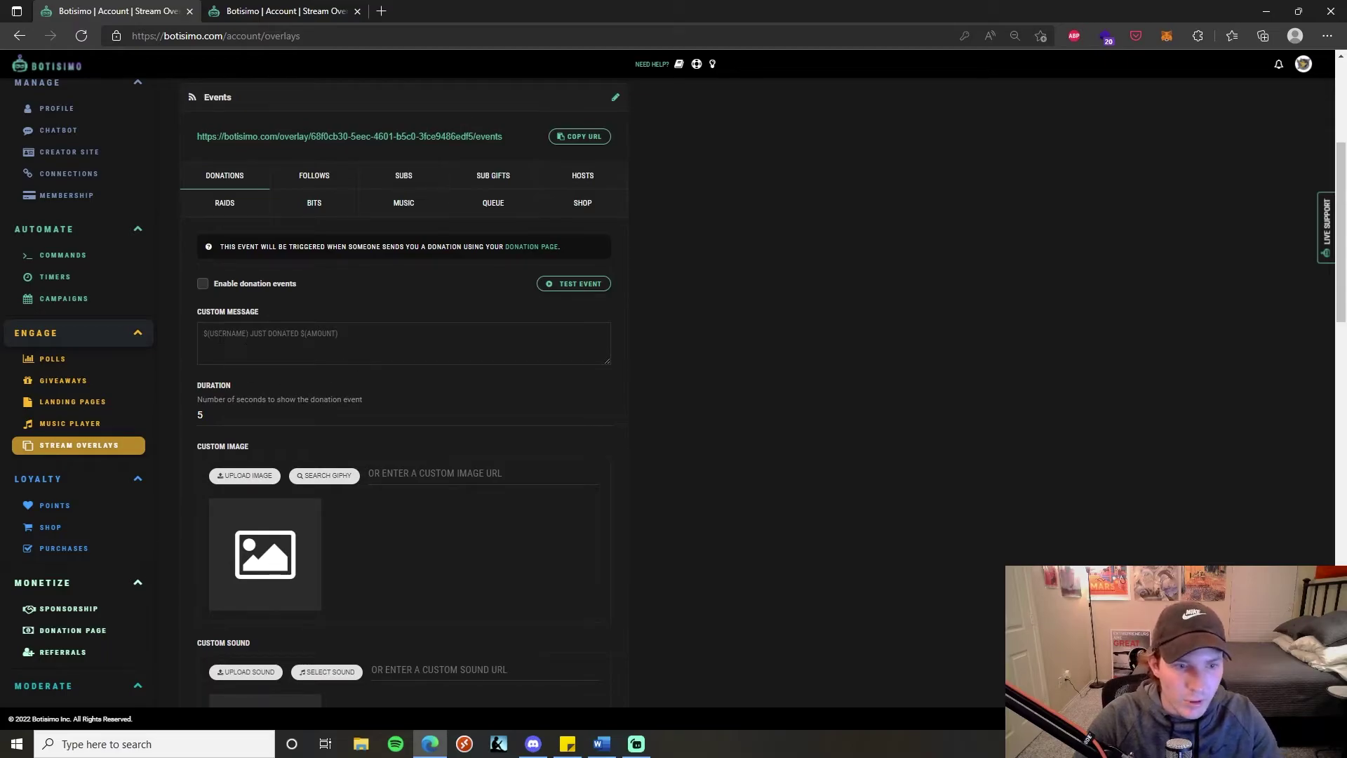
{"action": "left_click", "coordinate": [245, 334]}
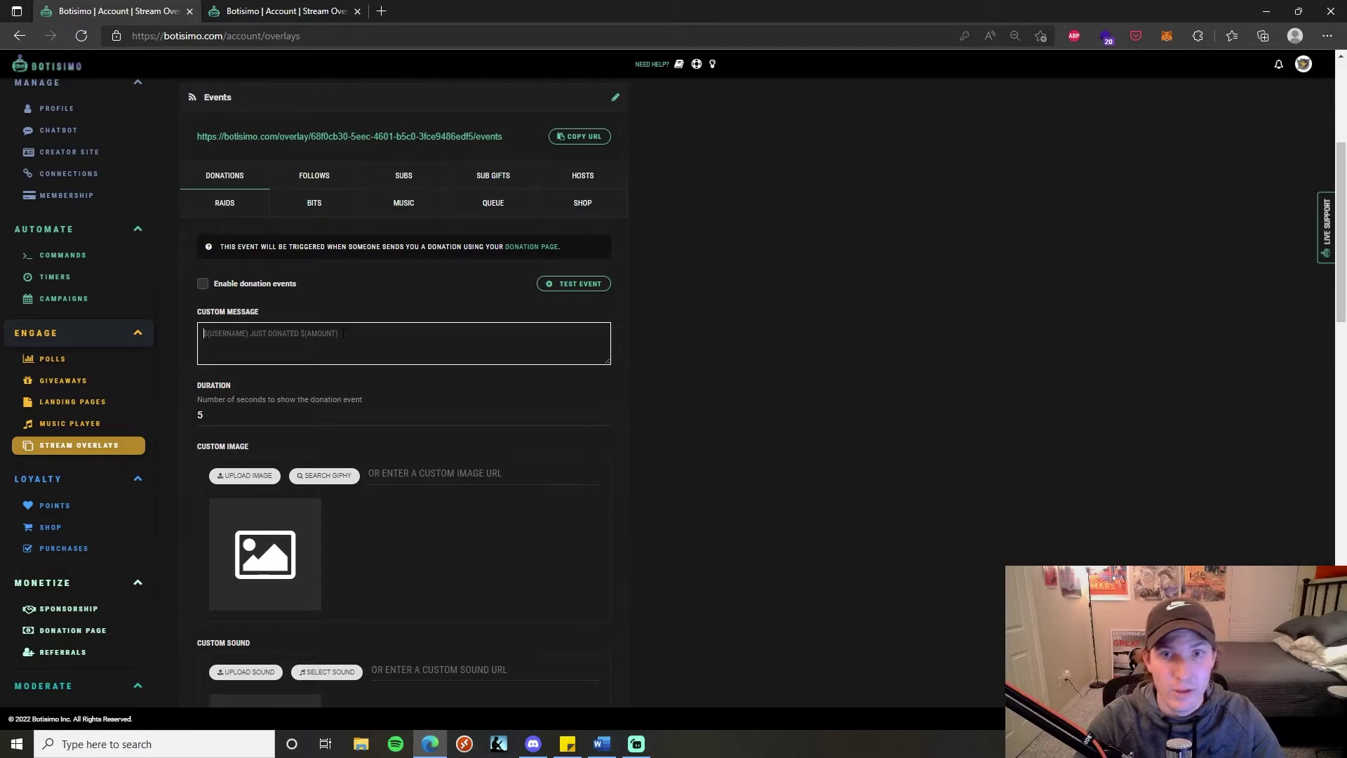
{"action": "scroll", "coordinate": [187, 424], "scroll_direction": "down", "scroll_amount": 3}
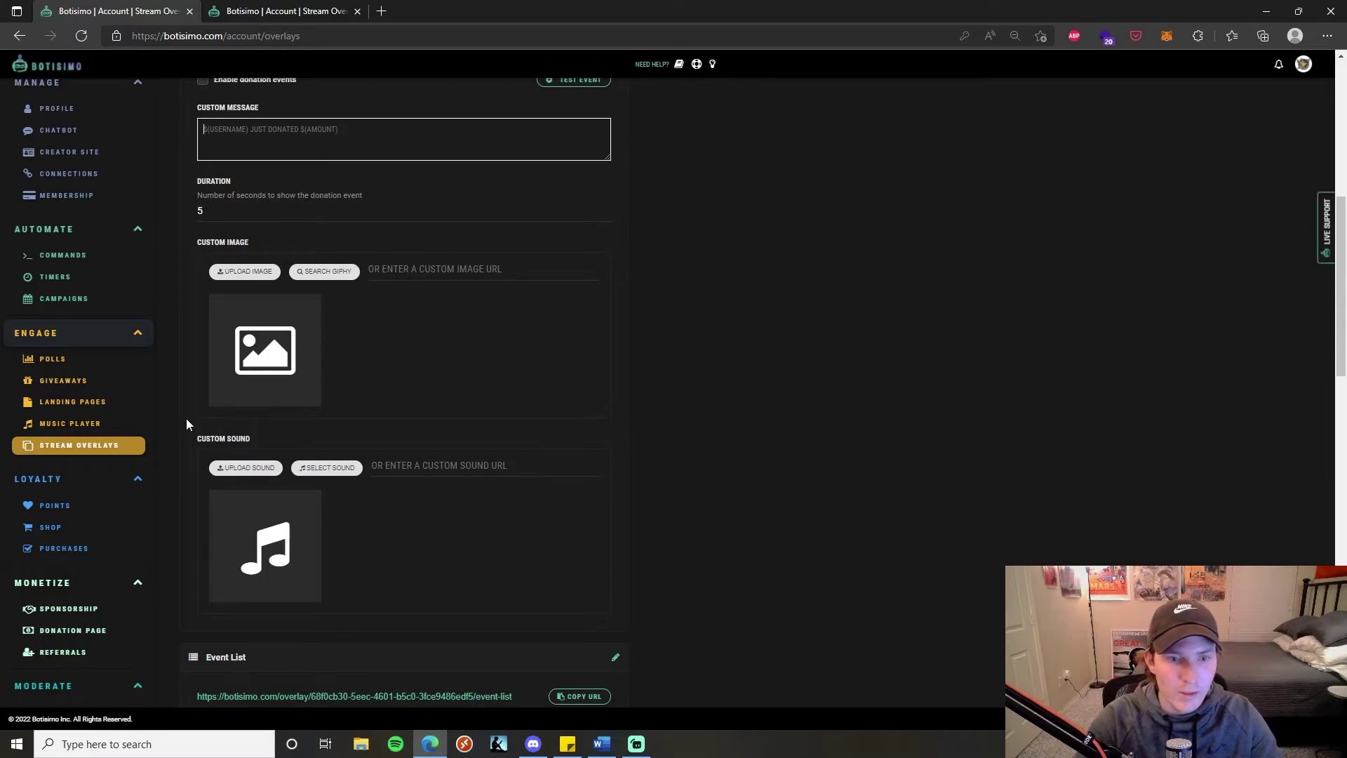
{"action": "left_click", "coordinate": [435, 269]}
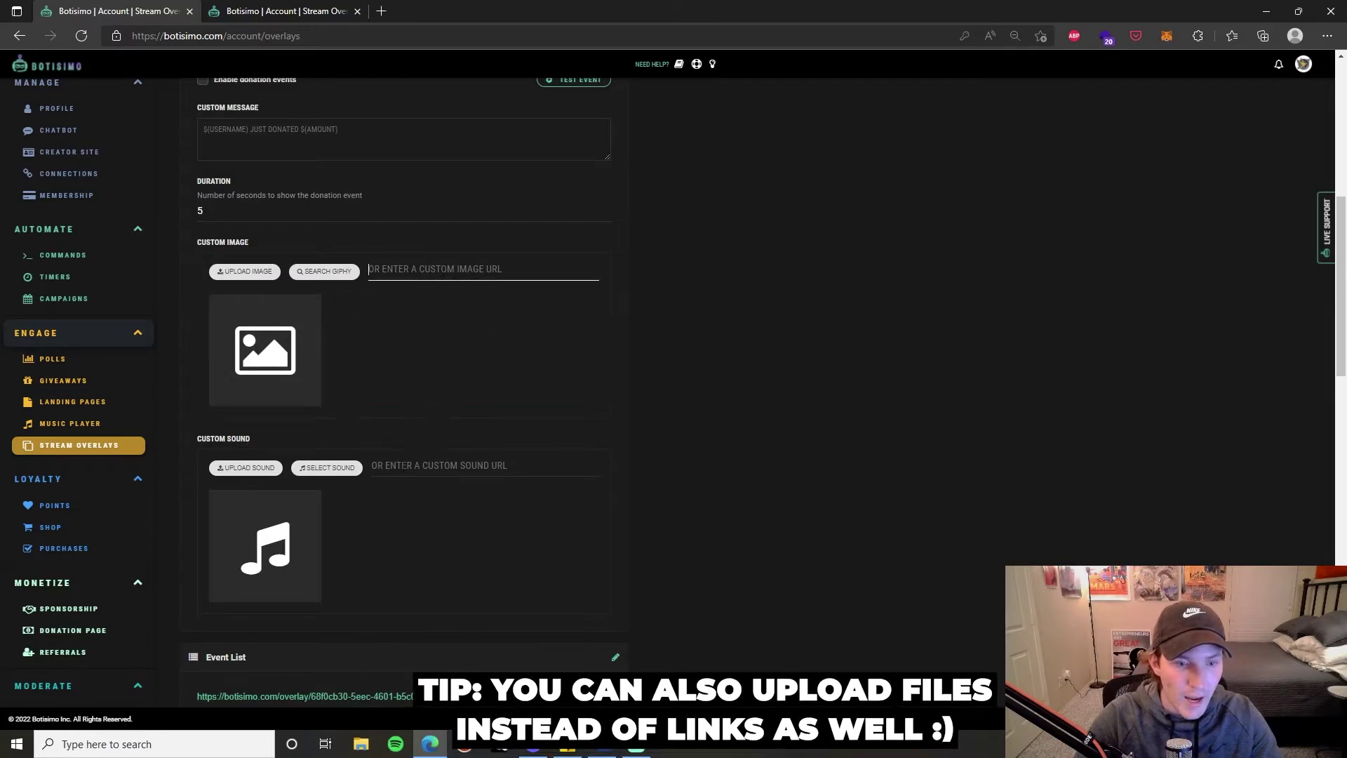
{"action": "left_click", "coordinate": [400, 467]}
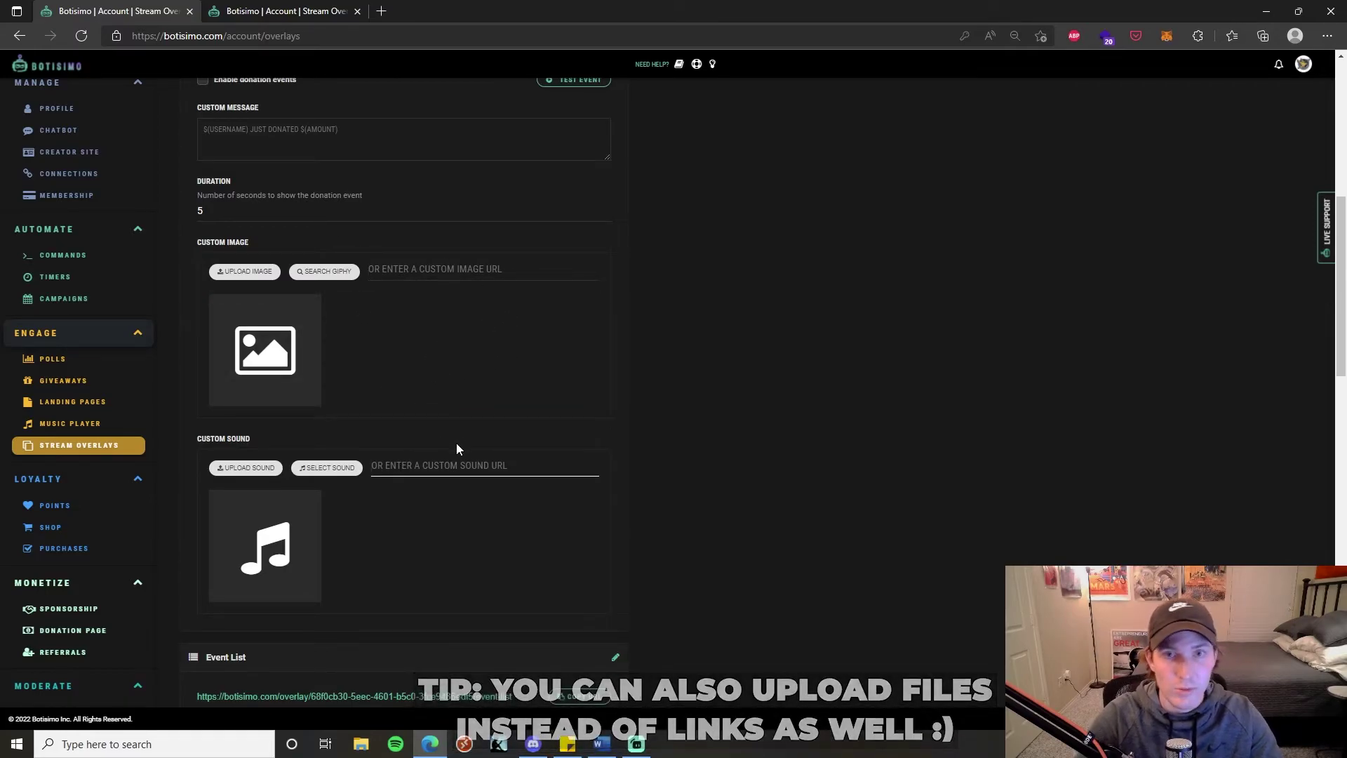
{"action": "scroll", "coordinate": [585, 198], "scroll_direction": "up", "scroll_amount": 4}
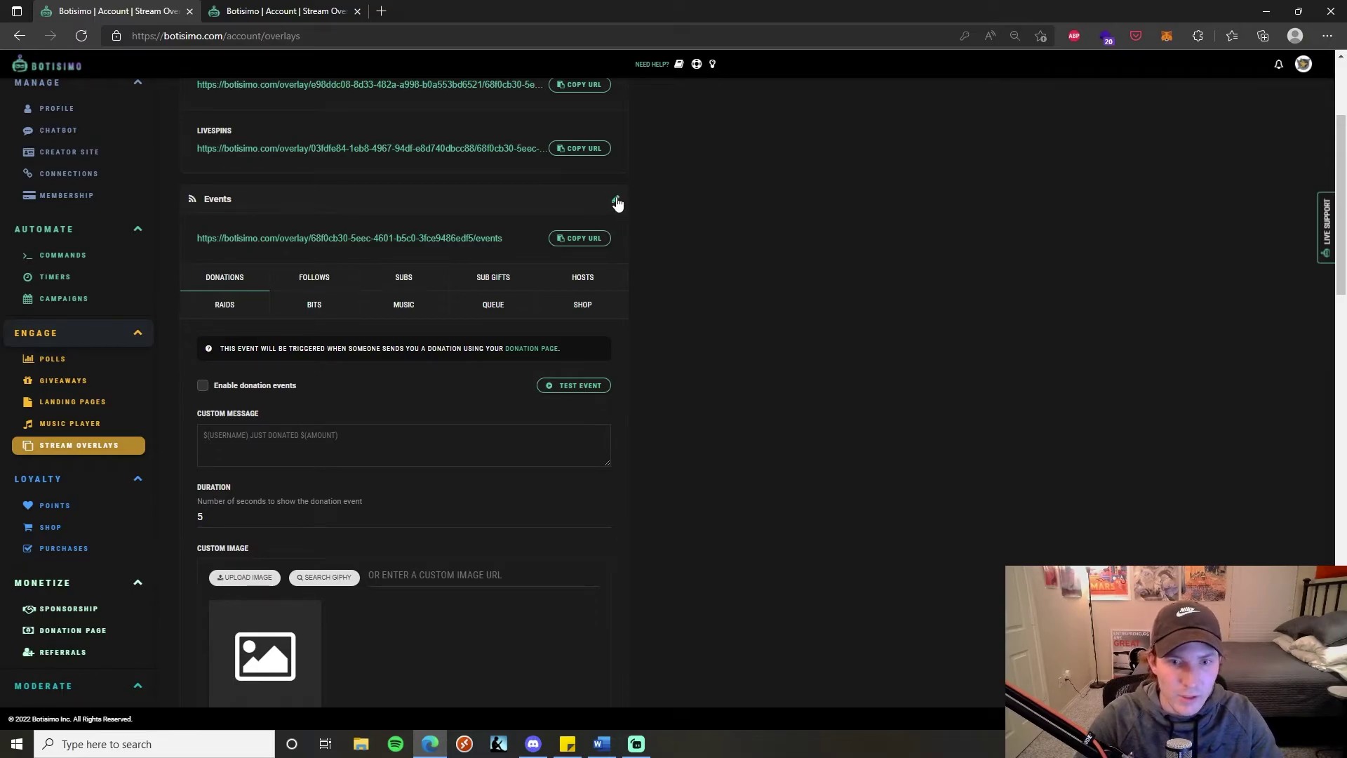
Review the Events overlay Edit Styles dialog and save the default text styles.
{"action": "left_click", "coordinate": [616, 200]}
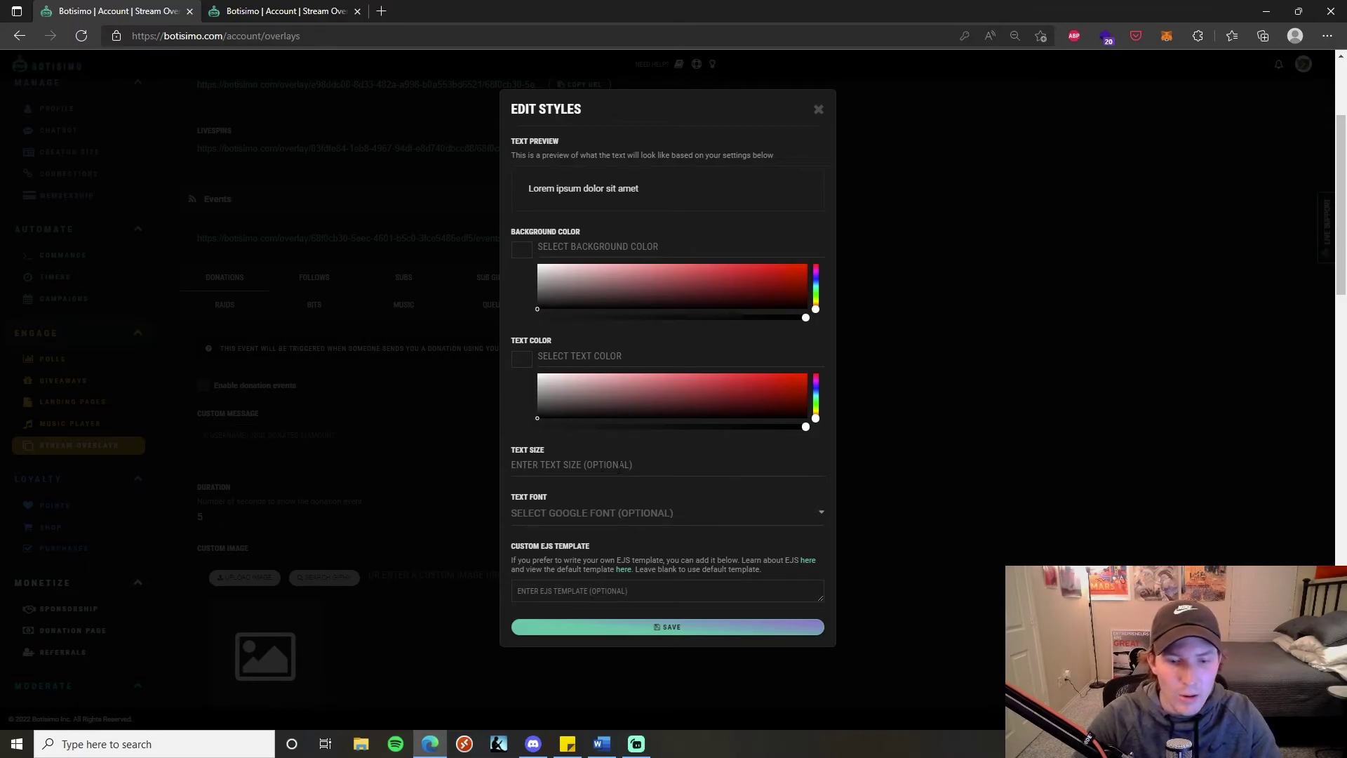
{"action": "left_click", "coordinate": [639, 627]}
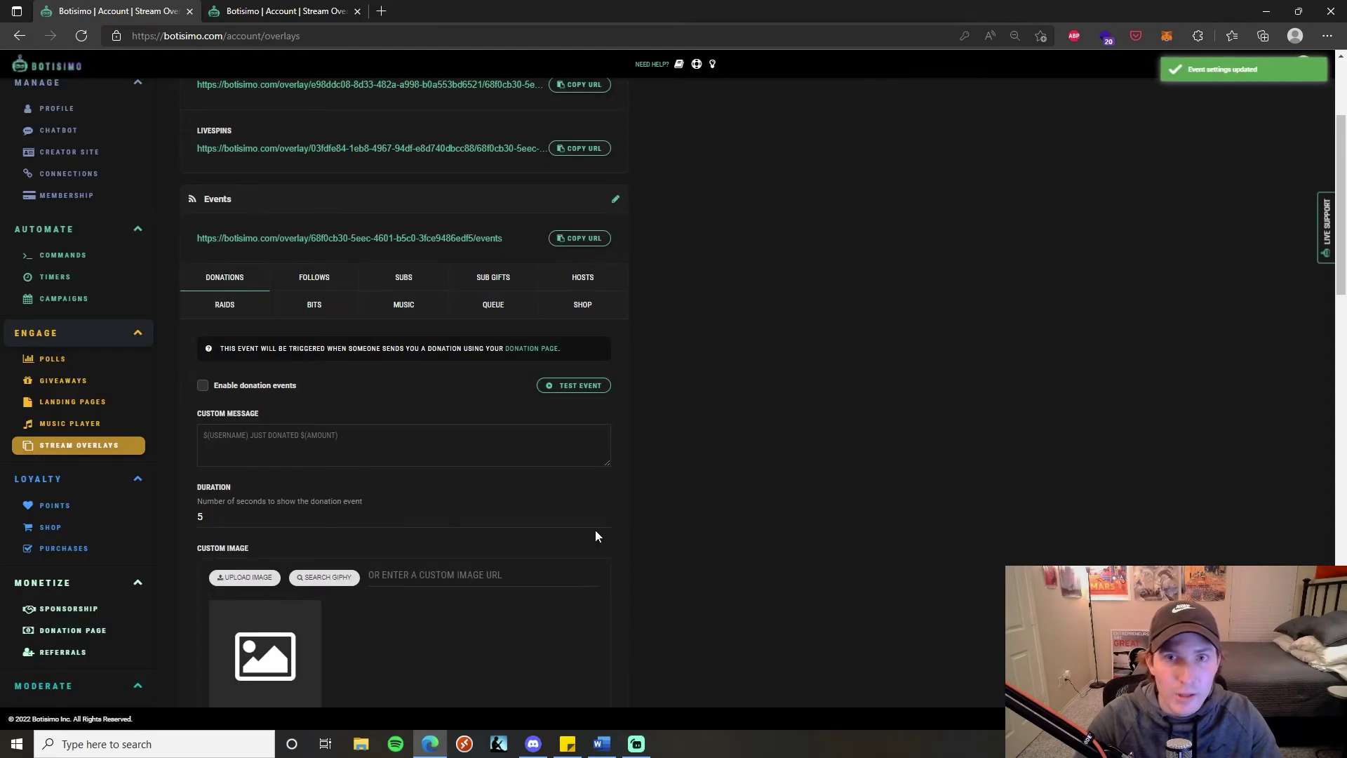
{"action": "scroll", "coordinate": [595, 530], "scroll_direction": "down", "scroll_amount": 2}
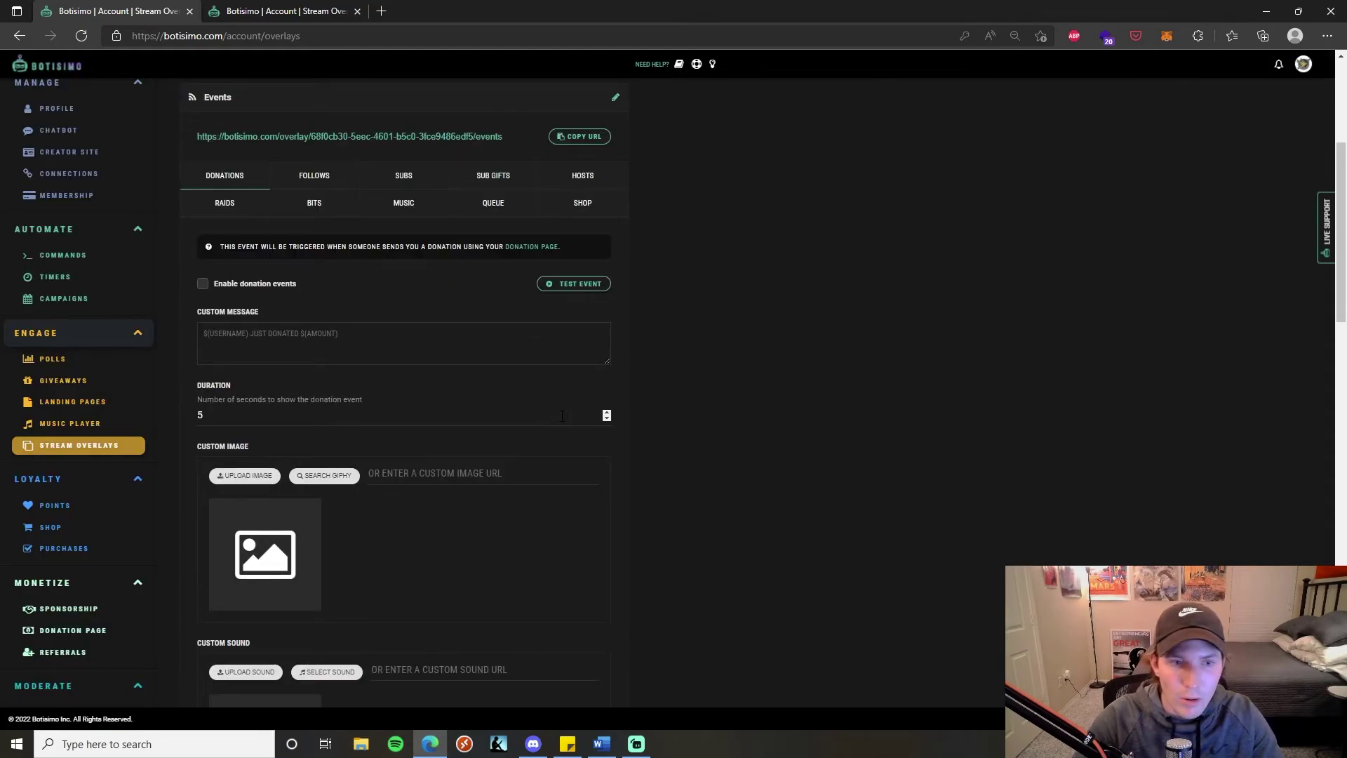
{"action": "scroll", "coordinate": [343, 349], "scroll_direction": "up", "scroll_amount": 2}
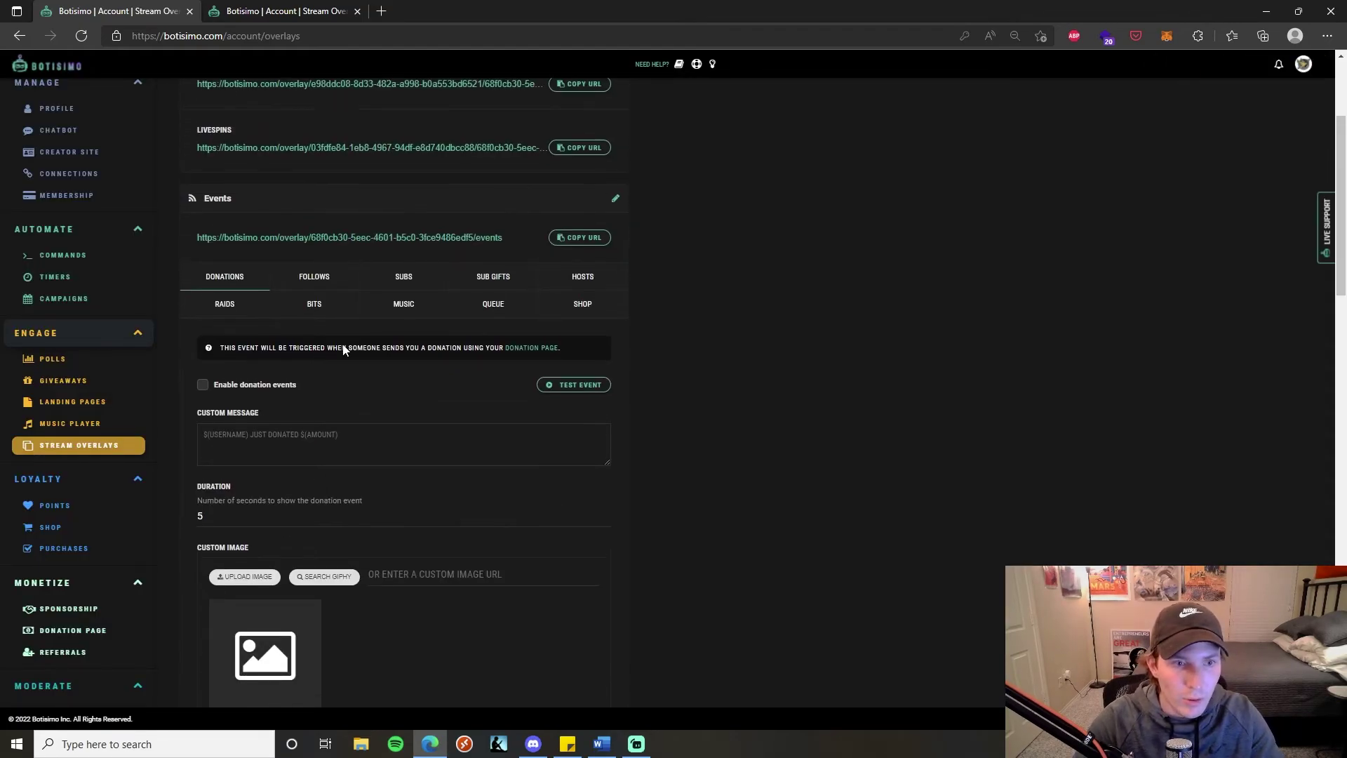
{"action": "left_click", "coordinate": [313, 284]}
{"action": "left_click", "coordinate": [411, 303]}
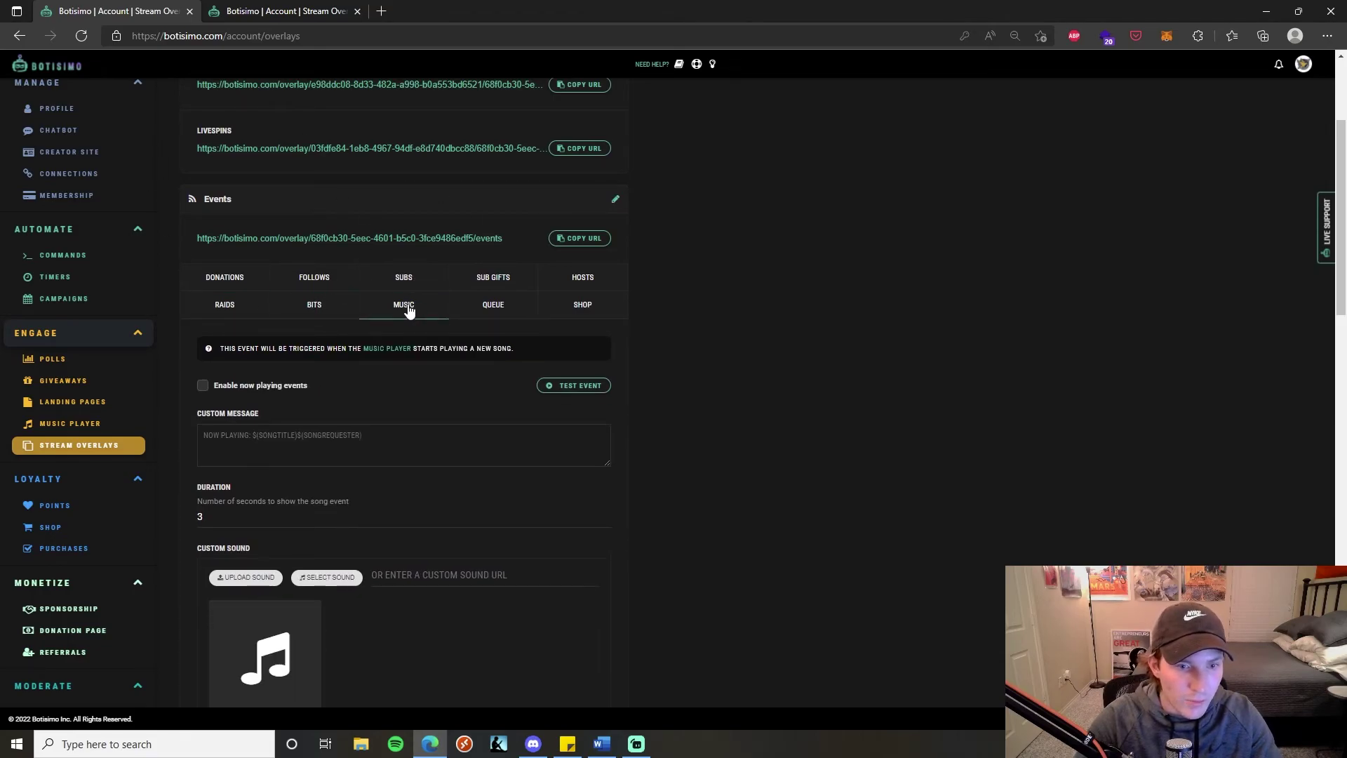
{"action": "left_click", "coordinate": [320, 280]}
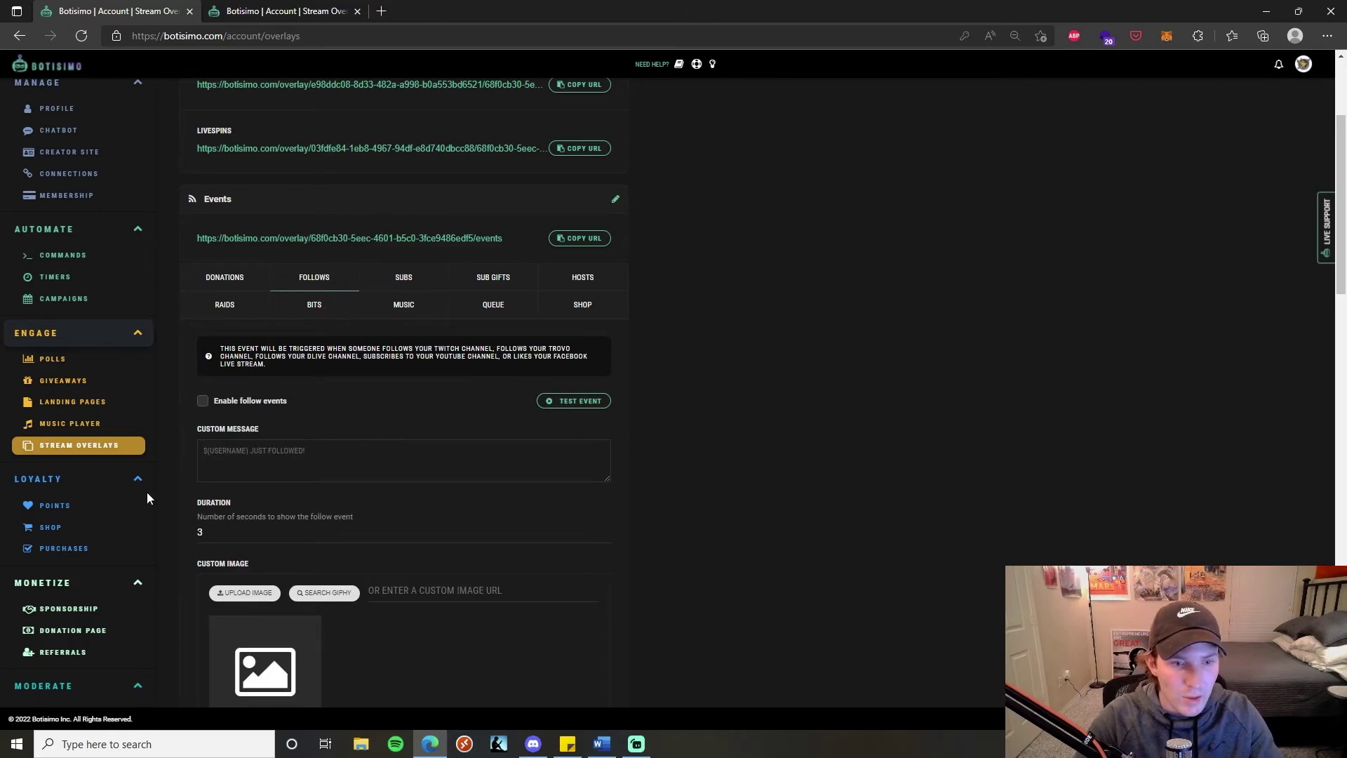
{"action": "scroll", "coordinate": [412, 505], "scroll_direction": "down", "scroll_amount": 1}
{"action": "scroll", "coordinate": [491, 477], "scroll_direction": "down", "scroll_amount": 2}
{"action": "scroll", "coordinate": [411, 561], "scroll_direction": "up", "scroll_amount": 3}
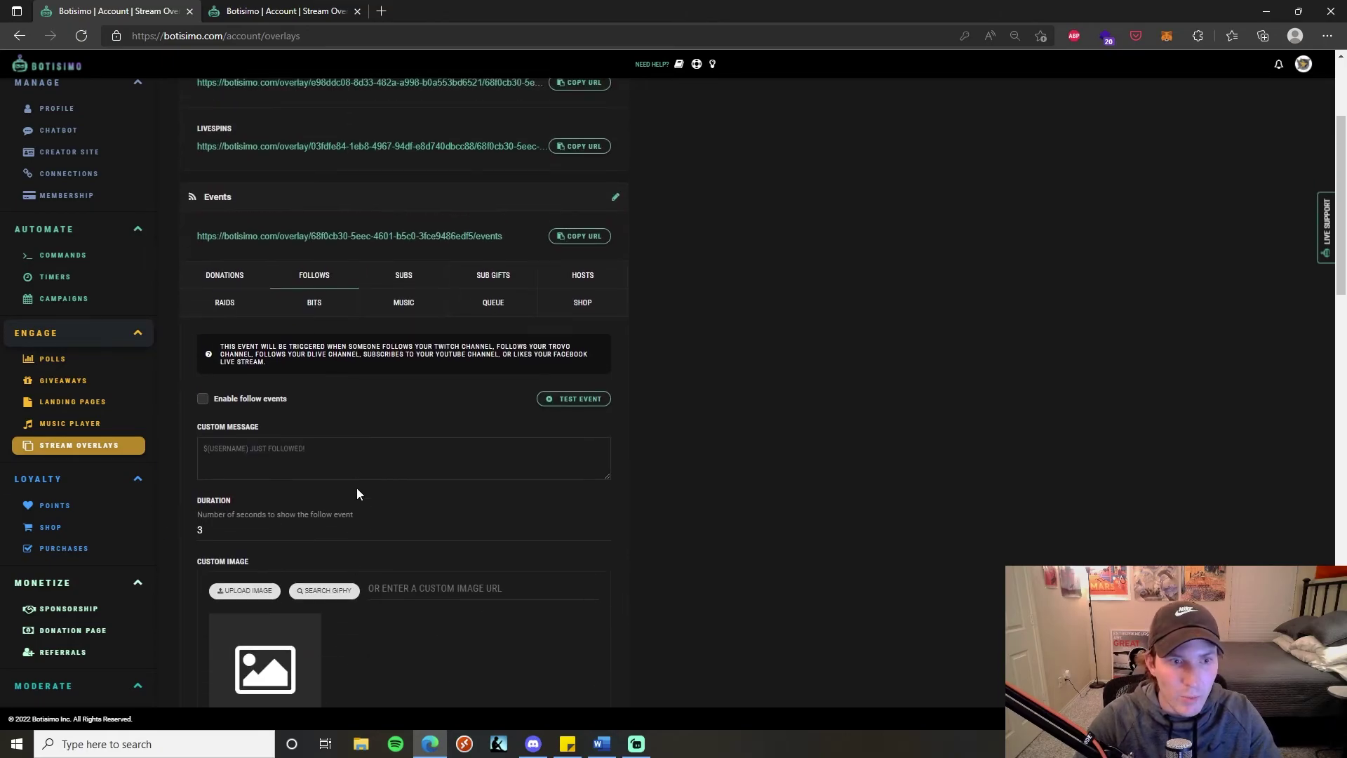
{"action": "left_click", "coordinate": [236, 278]}
{"action": "scroll", "coordinate": [315, 390], "scroll_direction": "down", "scroll_amount": 7}
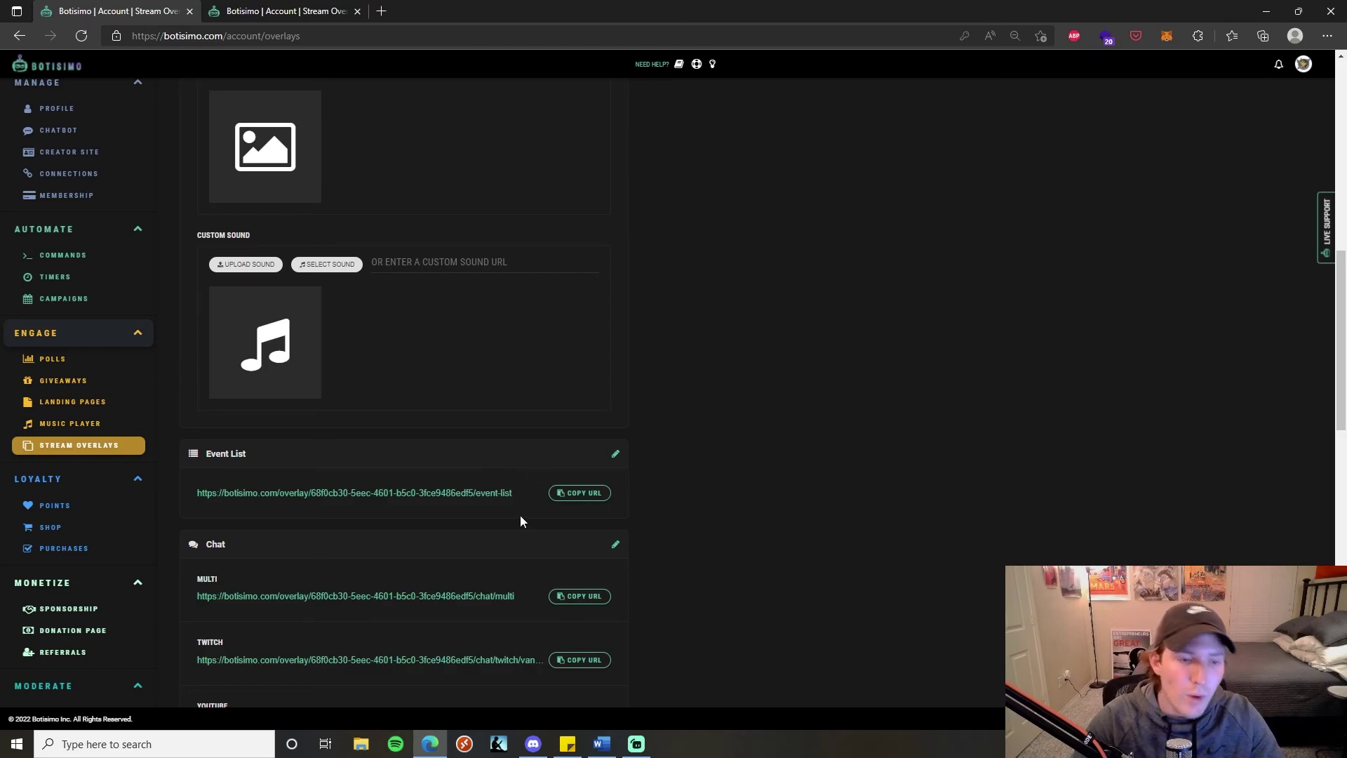
{"action": "scroll", "coordinate": [408, 521], "scroll_direction": "down", "scroll_amount": 2}
{"action": "scroll", "coordinate": [415, 506], "scroll_direction": "down", "scroll_amount": 3}
{"action": "scroll", "coordinate": [415, 504], "scroll_direction": "down", "scroll_amount": 3}
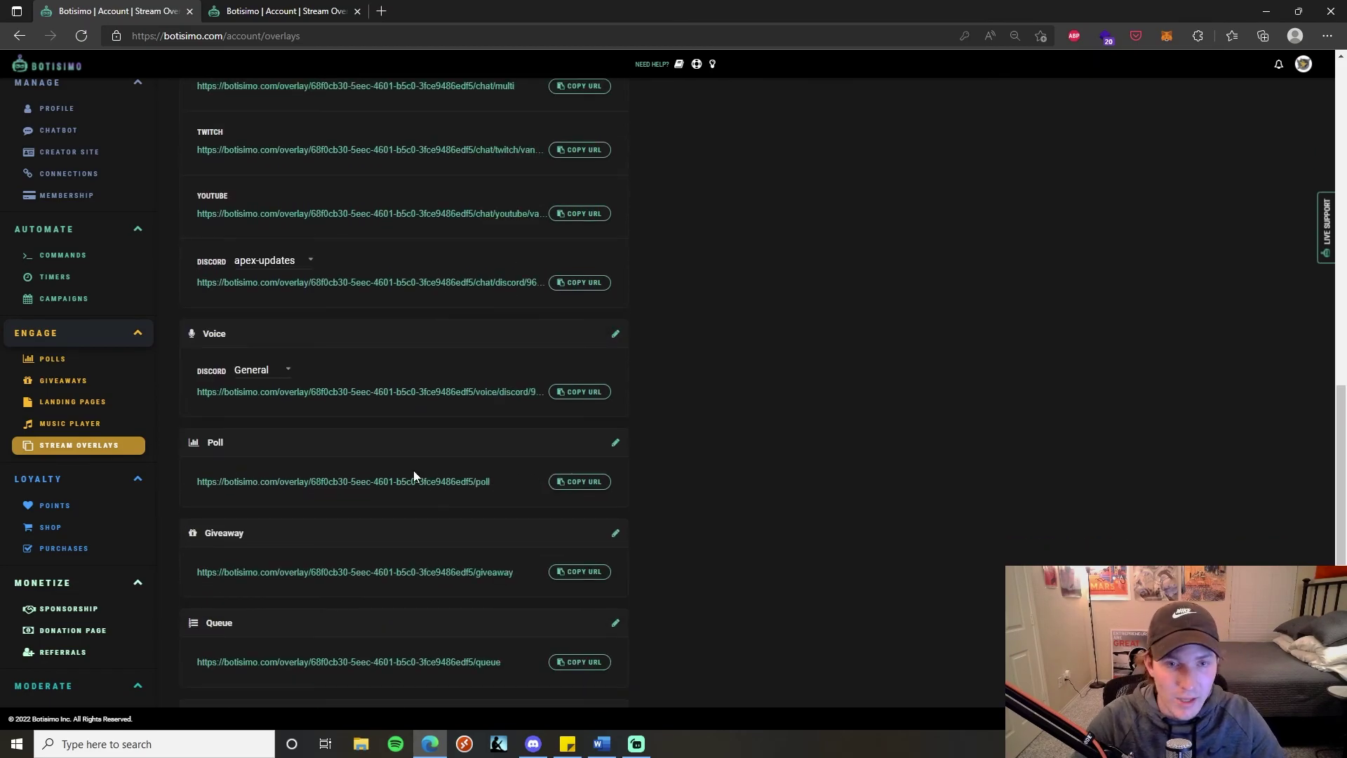